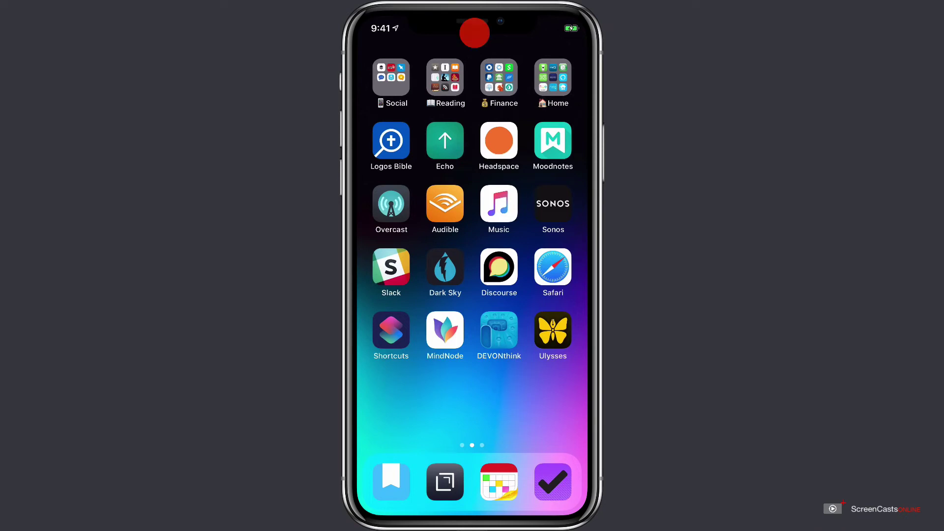
- Launch BestPhotos from Spotlight search
{"action": "left_click_drag", "start_coordinate": [474, 33], "coordinate": [474, 170]}
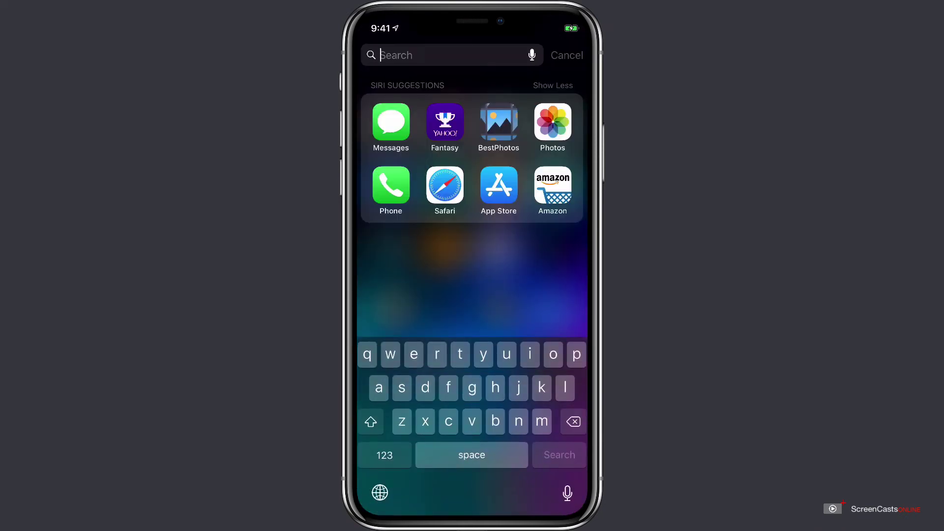
{"action": "left_click", "coordinate": [499, 123]}
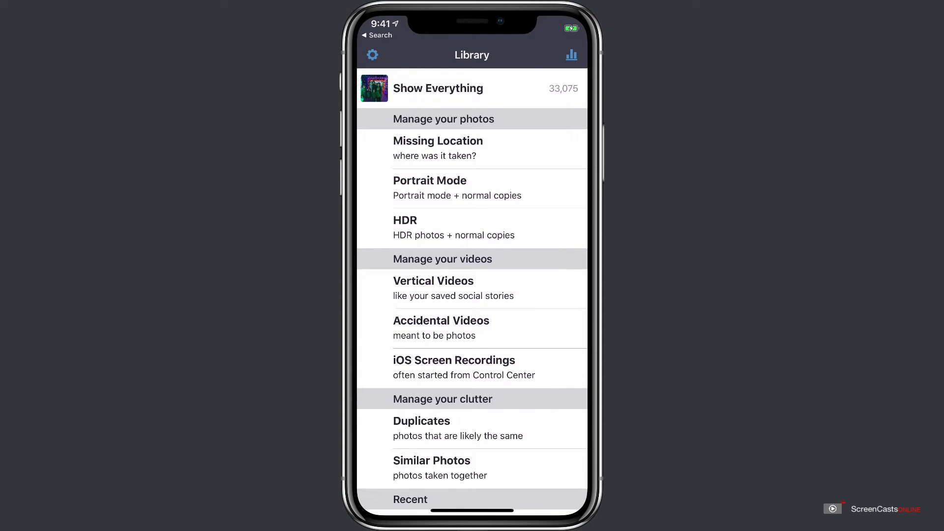
- Open the Everything view and mark the Instagram screenshot for deletion
{"action": "left_click", "coordinate": [474, 89]}
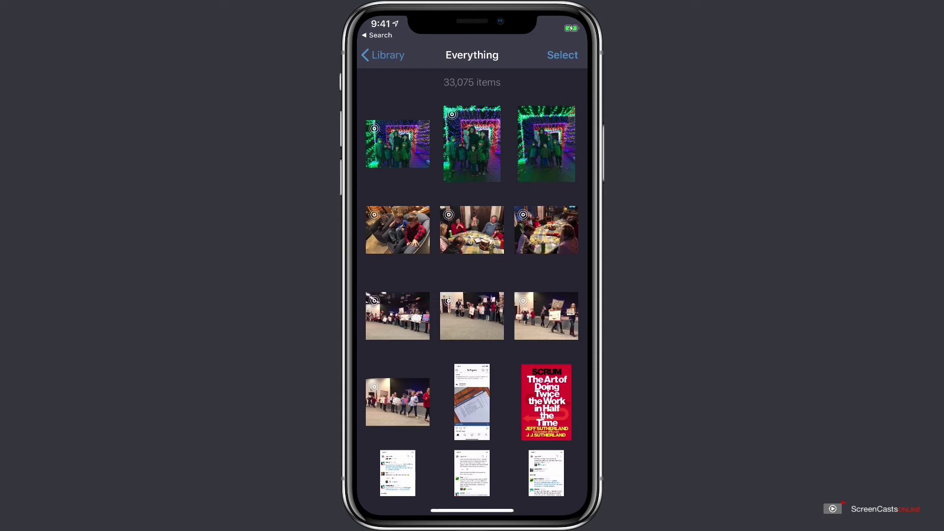
{"action": "left_click", "coordinate": [472, 402]}
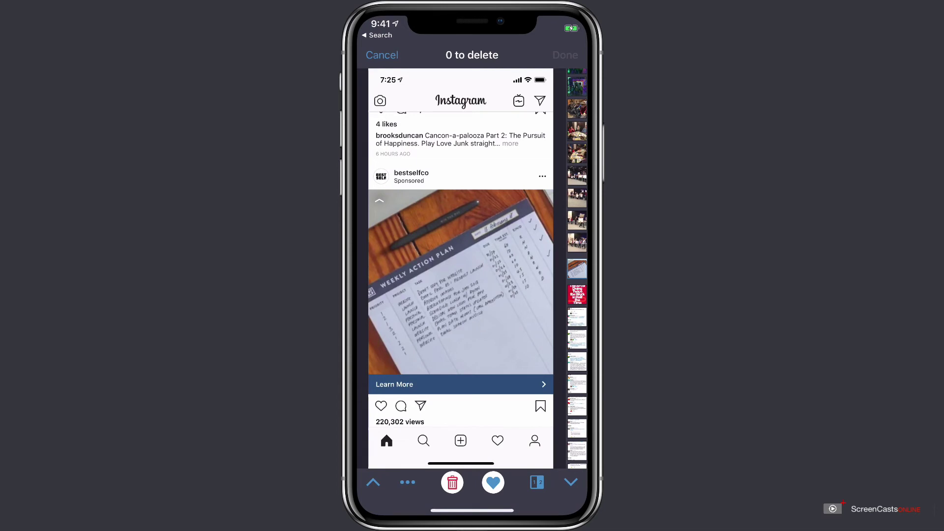
{"action": "left_click", "coordinate": [452, 482]}
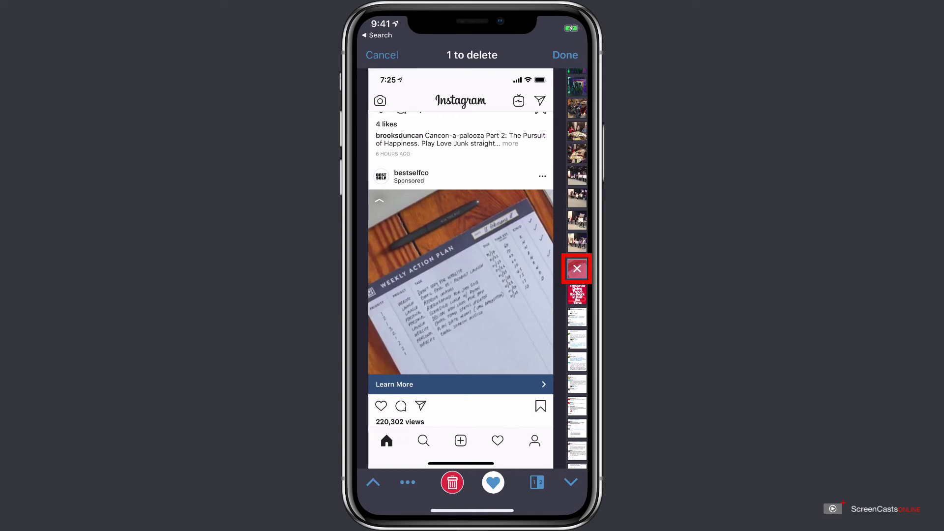
- Starting from the first Slack screenshot, mark five Slack screenshots for deletion
{"action": "left_click", "coordinate": [577, 317]}
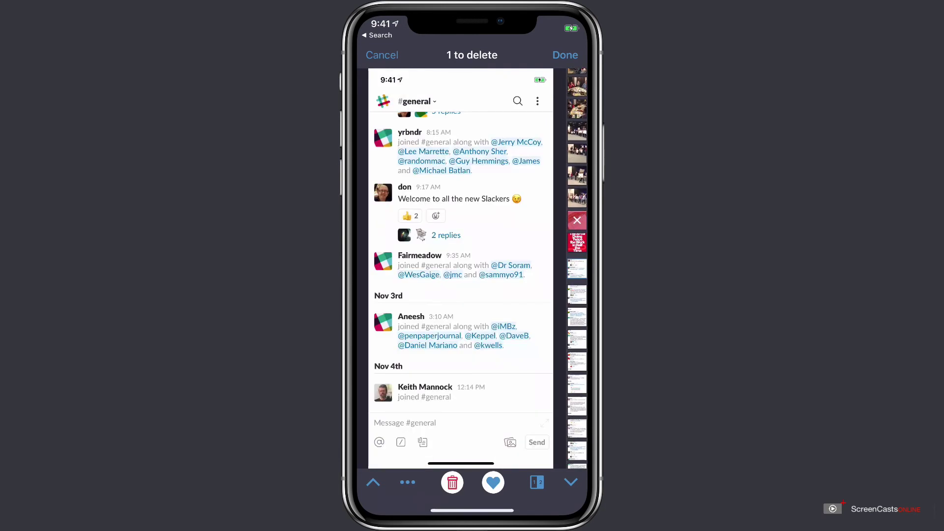
{"action": "left_click_drag", "start_coordinate": [462, 332], "coordinate": [461, 147]}
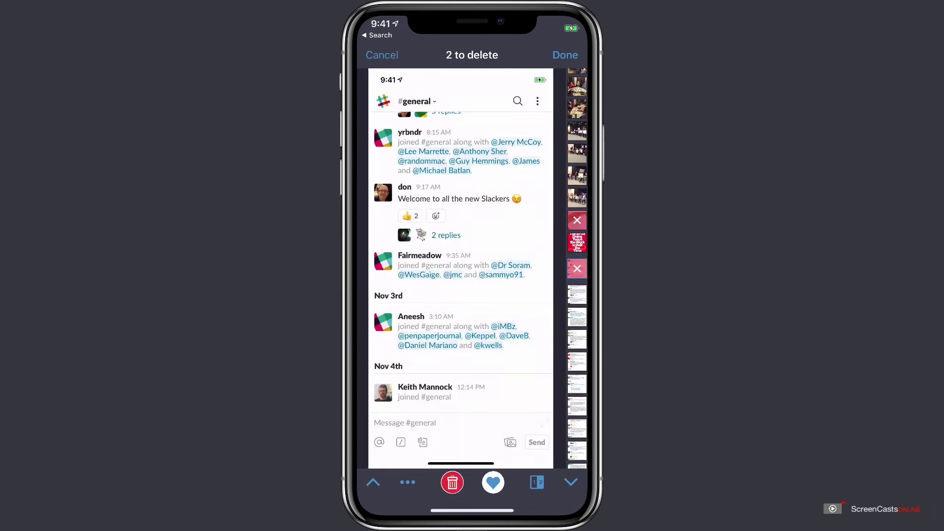
{"action": "left_click_drag", "start_coordinate": [461, 332], "coordinate": [461, 148]}
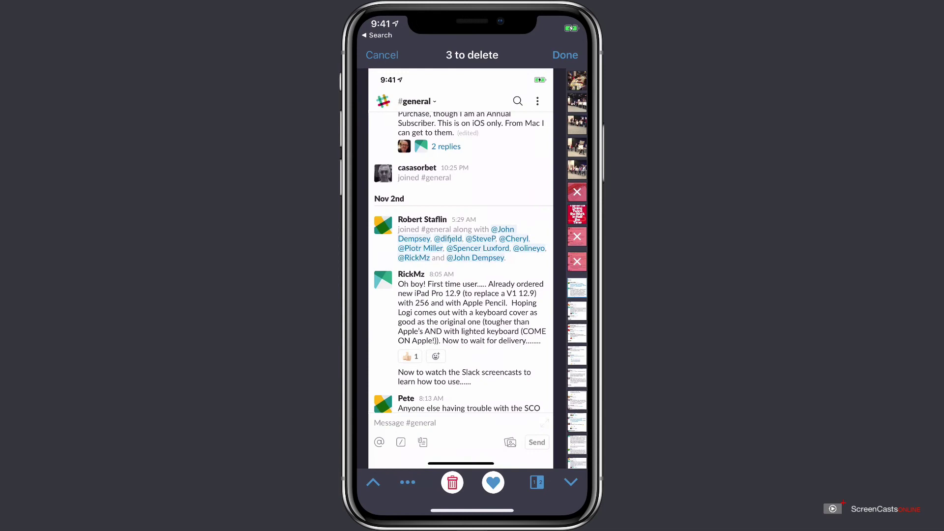
{"action": "left_click_drag", "start_coordinate": [462, 332], "coordinate": [461, 148]}
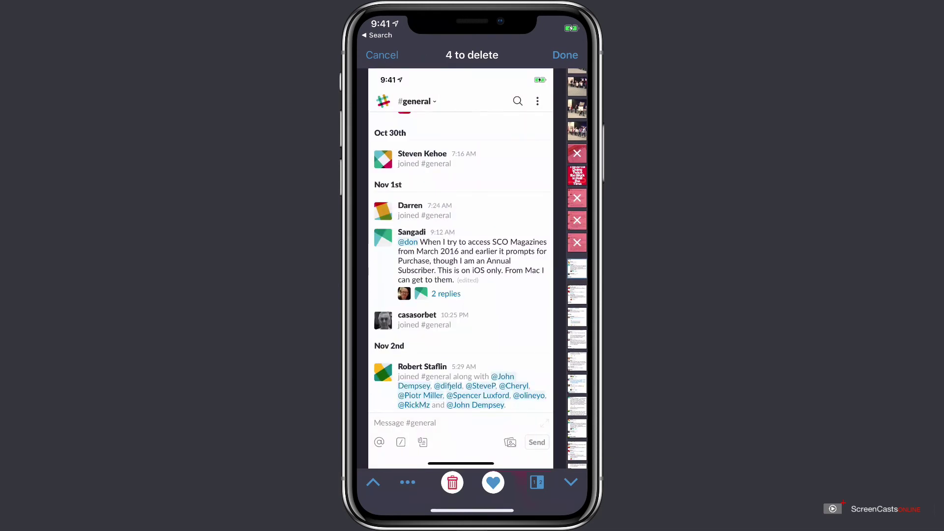
{"action": "left_click_drag", "start_coordinate": [461, 333], "coordinate": [462, 148]}
{"action": "left_click_drag", "start_coordinate": [461, 333], "coordinate": [462, 147]}
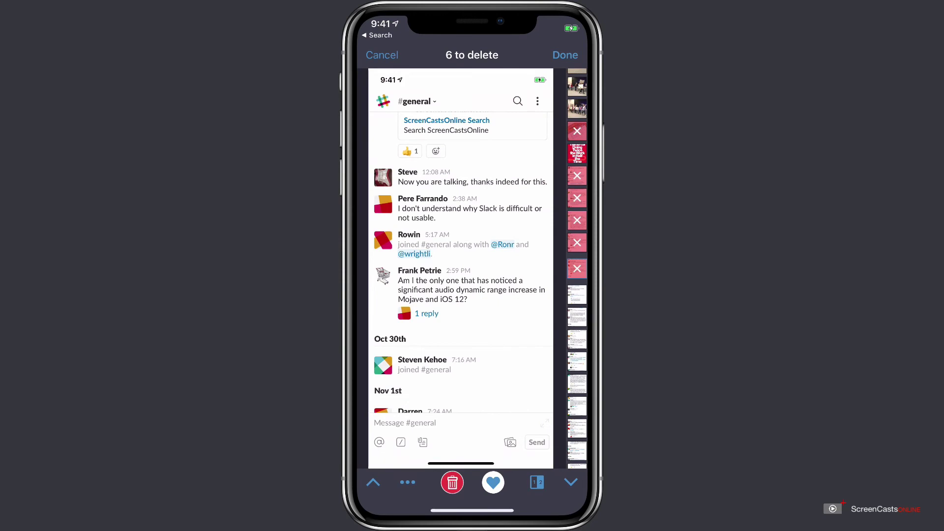
{"action": "scroll", "coordinate": [577, 270], "scroll_direction": "up", "scroll_amount": 5}
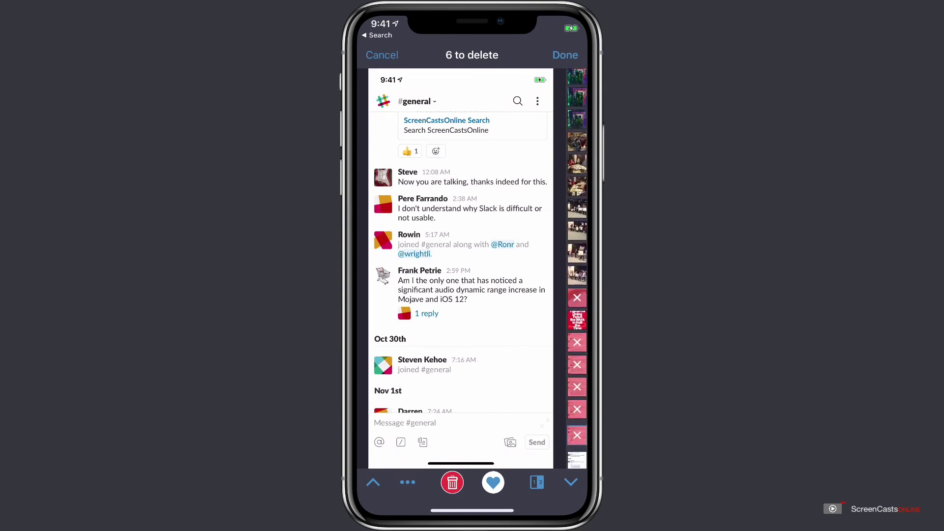
- Favorite the family holiday-lights photo and the kids-on-couch photo
{"action": "left_click", "coordinate": [576, 77]}
{"action": "left_click", "coordinate": [493, 482]}
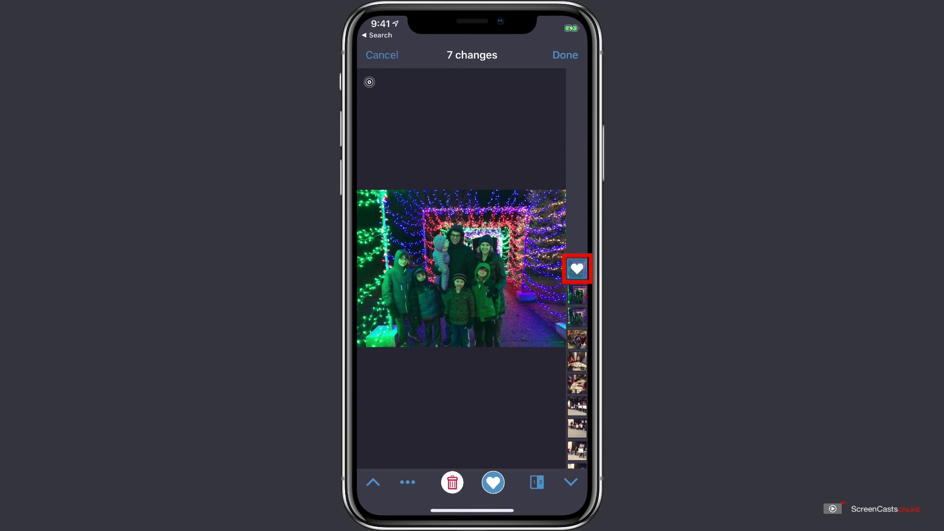
{"action": "left_click", "coordinate": [576, 339]}
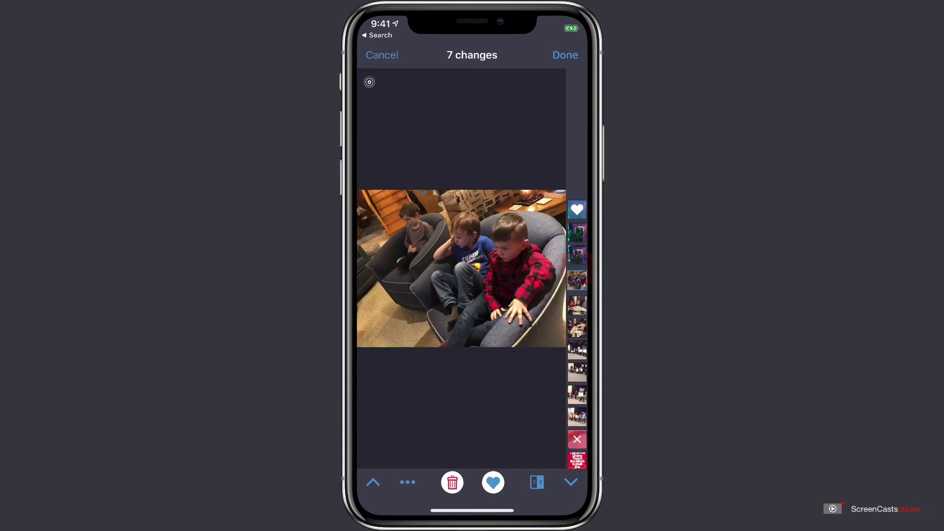
{"action": "left_click", "coordinate": [493, 483]}
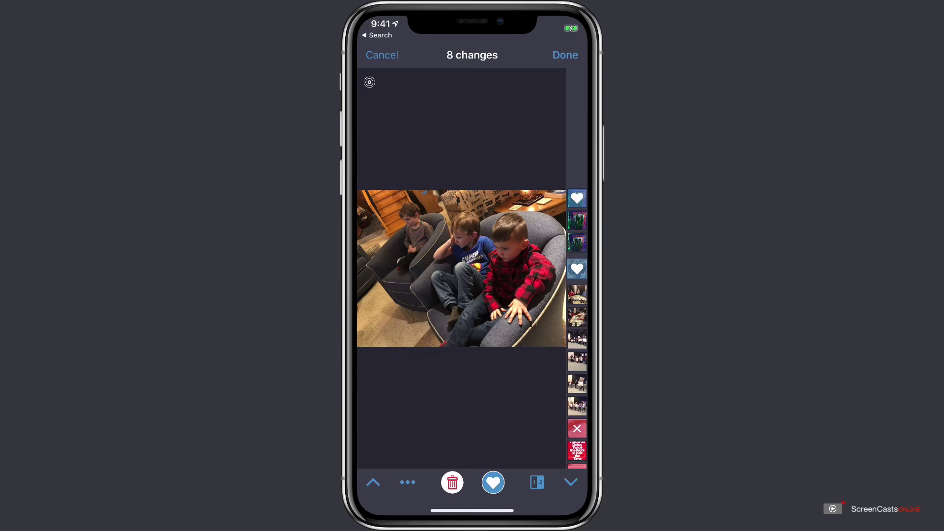
- Apply the changes, confirm deleting the six screenshots, and return home
{"action": "left_click", "coordinate": [566, 56]}
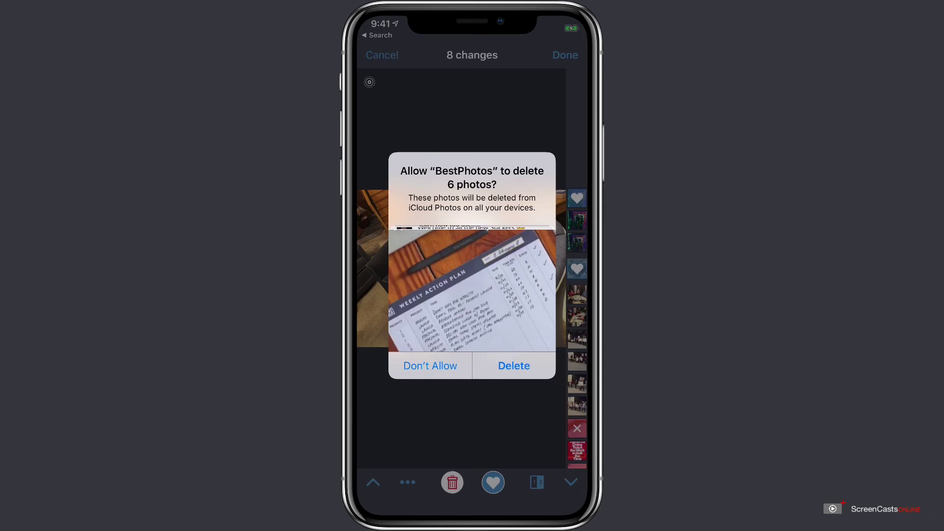
{"action": "left_click", "coordinate": [514, 365]}
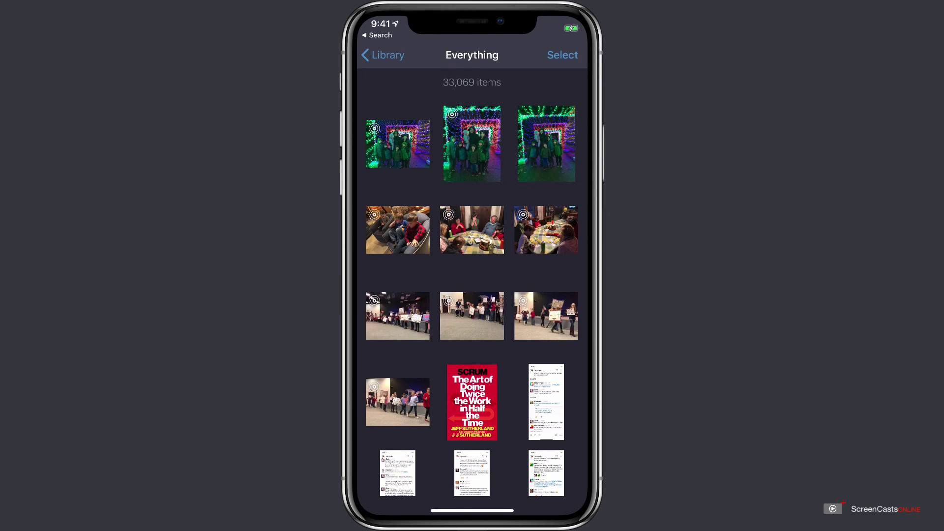
{"action": "left_click_drag", "start_coordinate": [467, 485], "coordinate": [472, 258]}
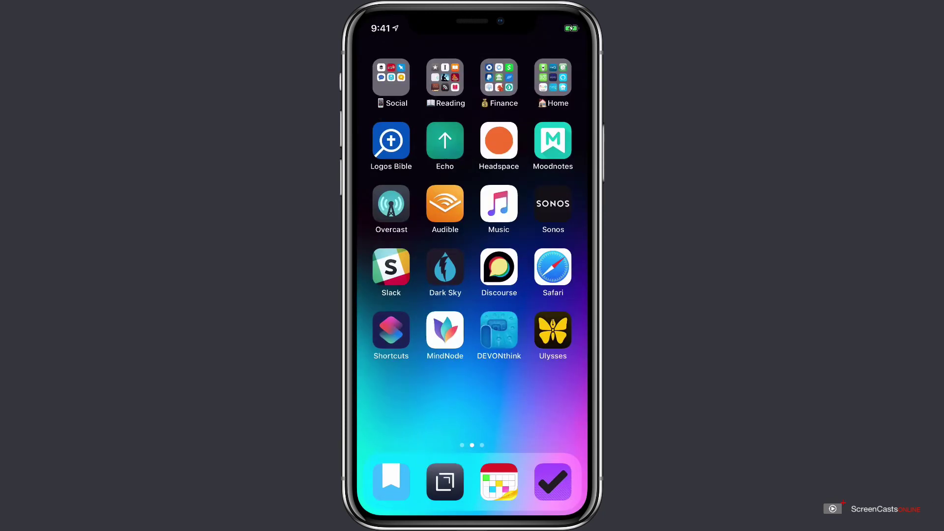
- Open Photos from Spotlight and view the Favorites album
{"action": "left_click_drag", "start_coordinate": [468, 192], "coordinate": [471, 242]}
{"action": "left_click", "coordinate": [553, 120]}
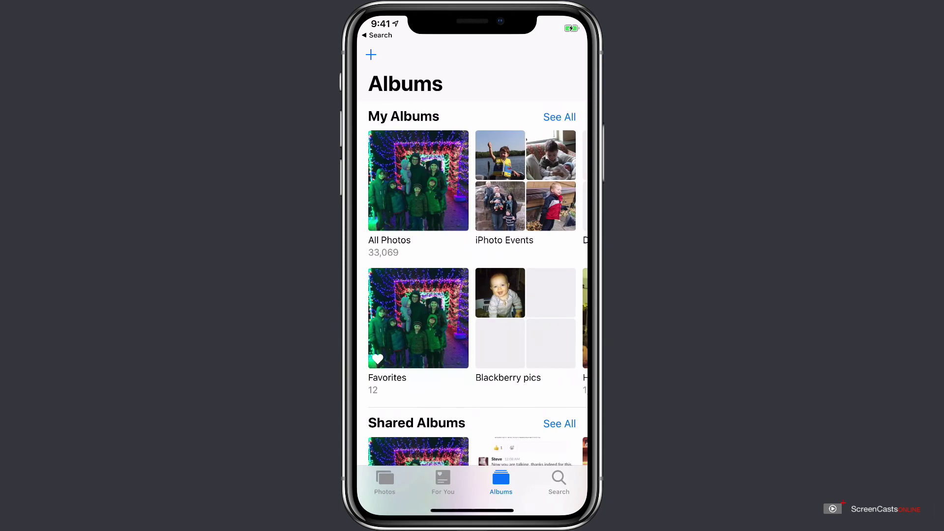
{"action": "left_click", "coordinate": [426, 318]}
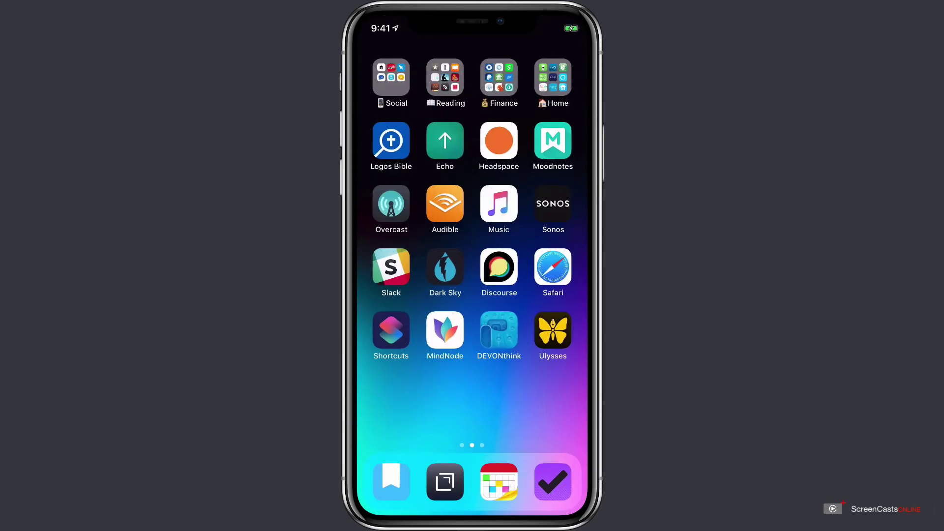
- Reopen BestPhotos to the Everything view, now showing 33,069 items
{"action": "left_click", "coordinate": [498, 122]}
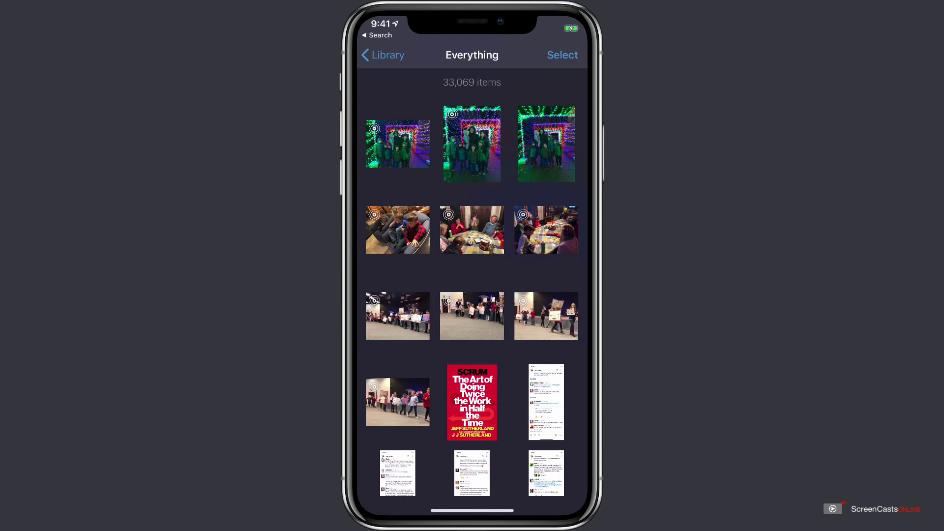